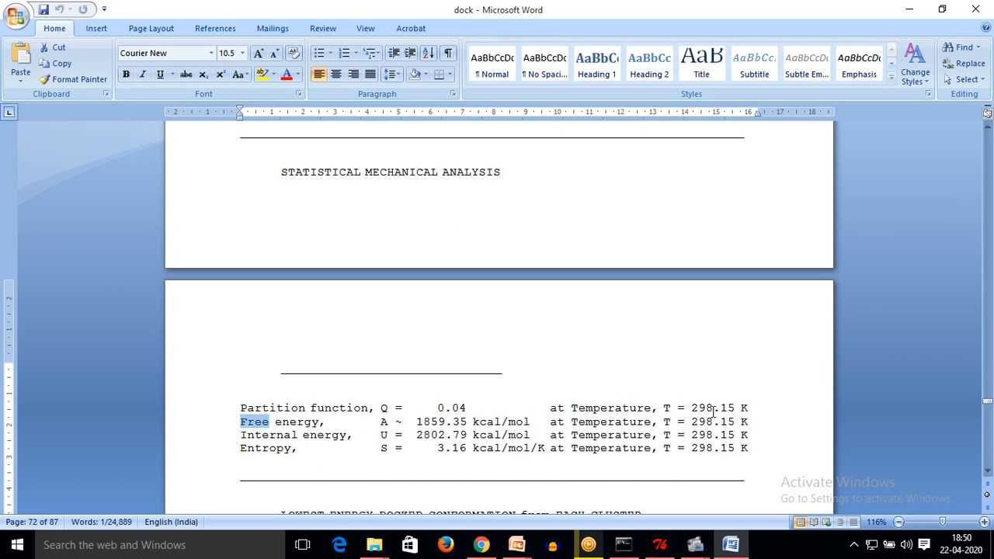
Review the docking log's RMSD table, entropy and statistical mechanical analyses, and the lowest-energy docked conformation section.
scroll(712, 412, "down", 7)
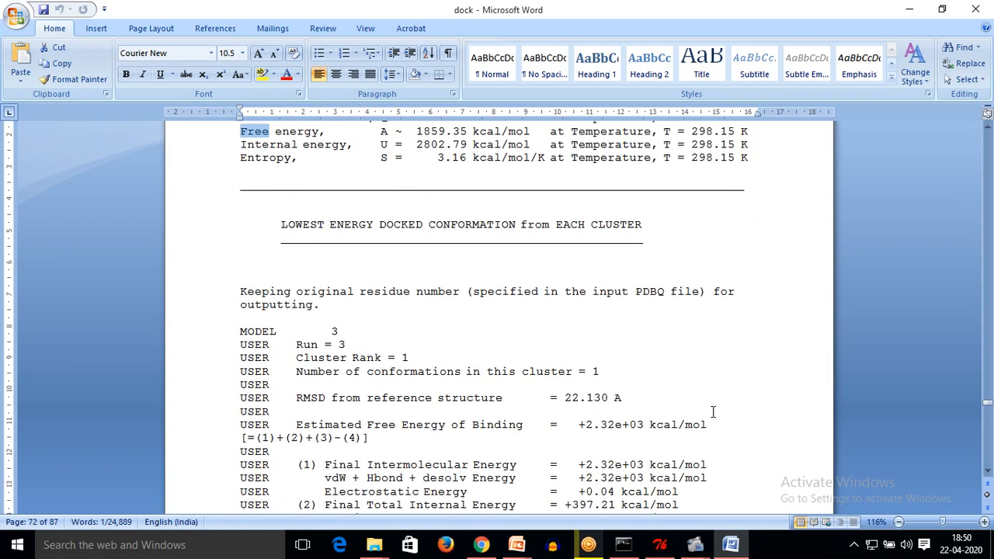
scroll(713, 411, "up", 1)
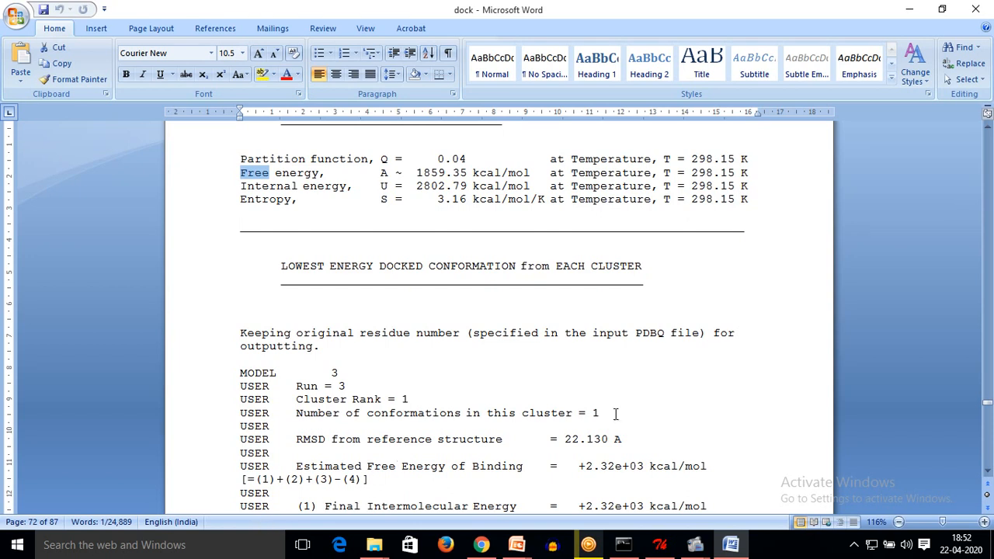
left_click(512, 402)
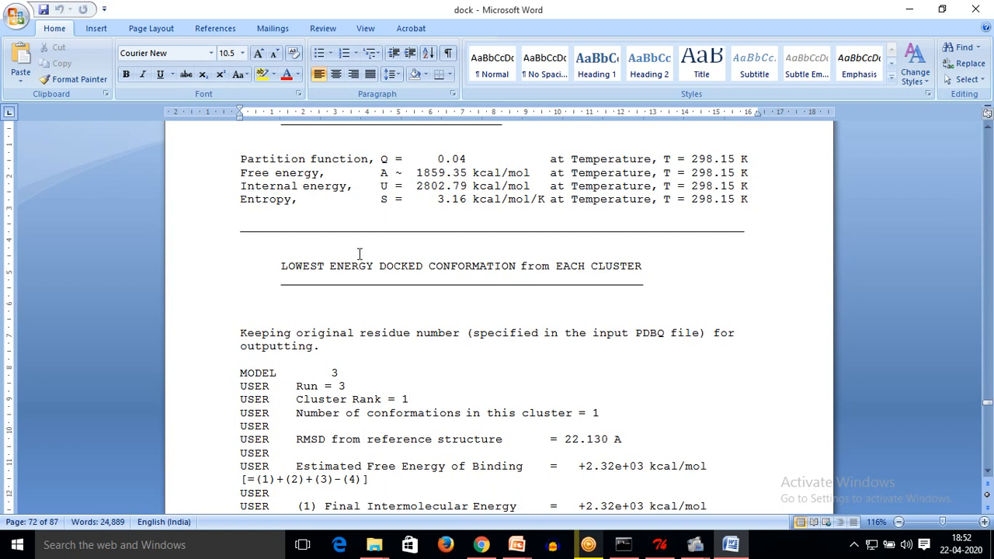
scroll(359, 259, "down", 1)
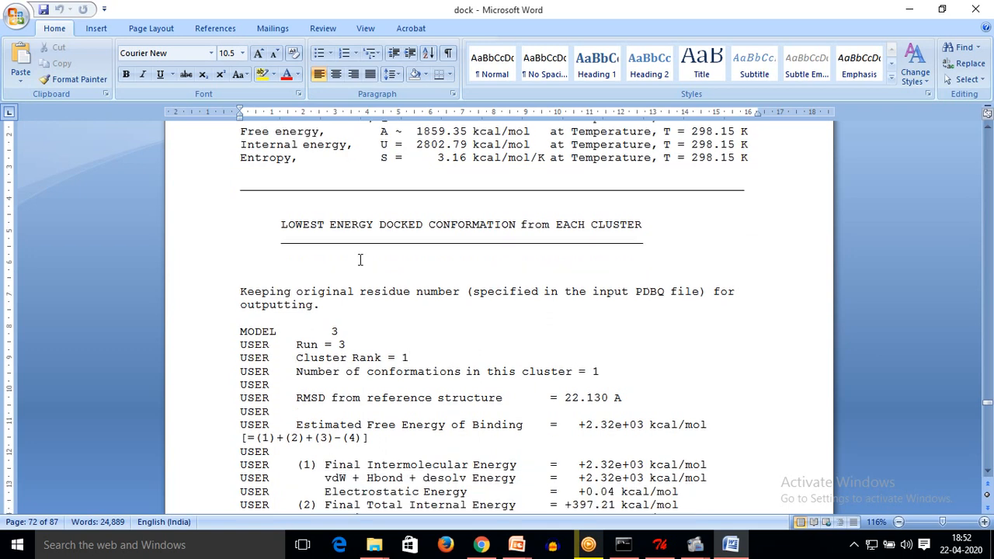
scroll(359, 263, "down", 3)
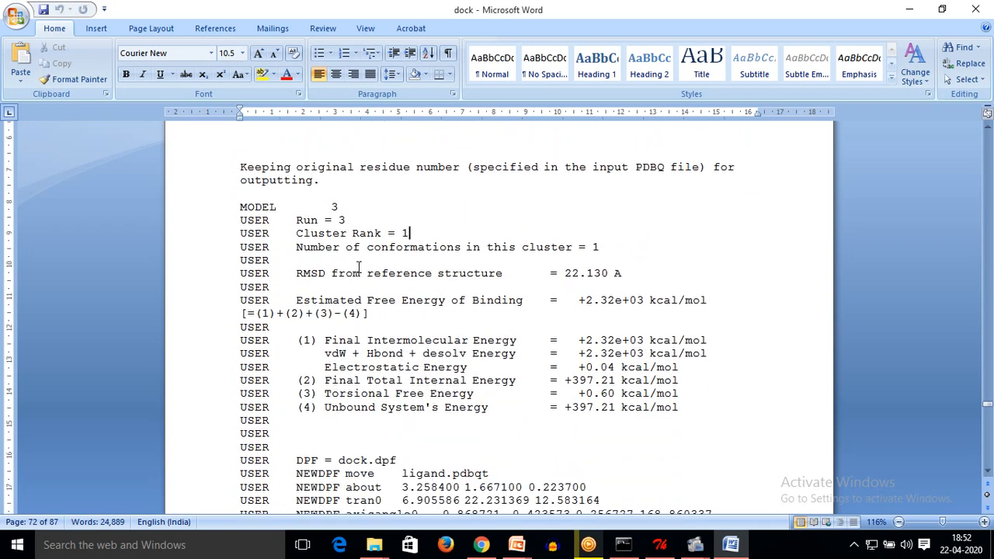
scroll(359, 267, "down", 8)
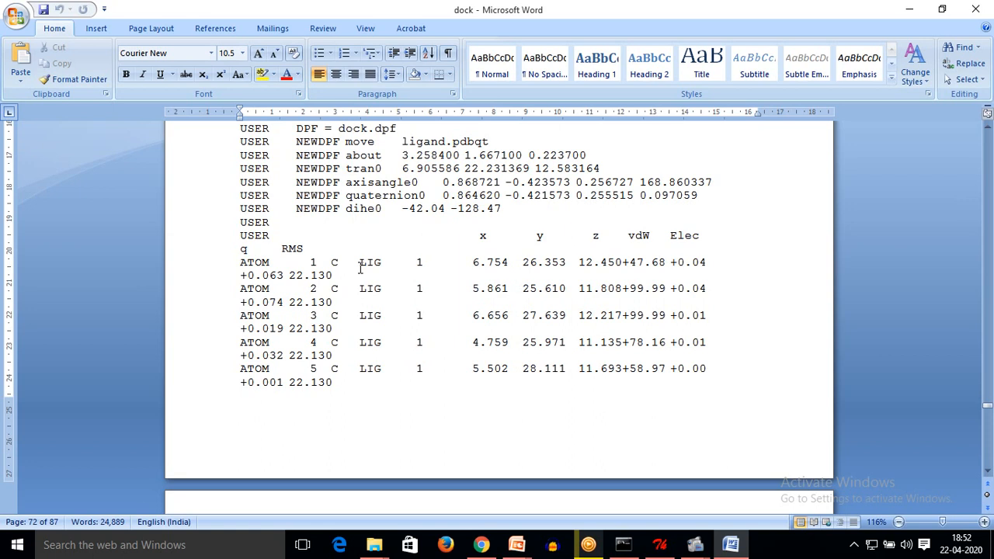
scroll(359, 267, "up", 10)
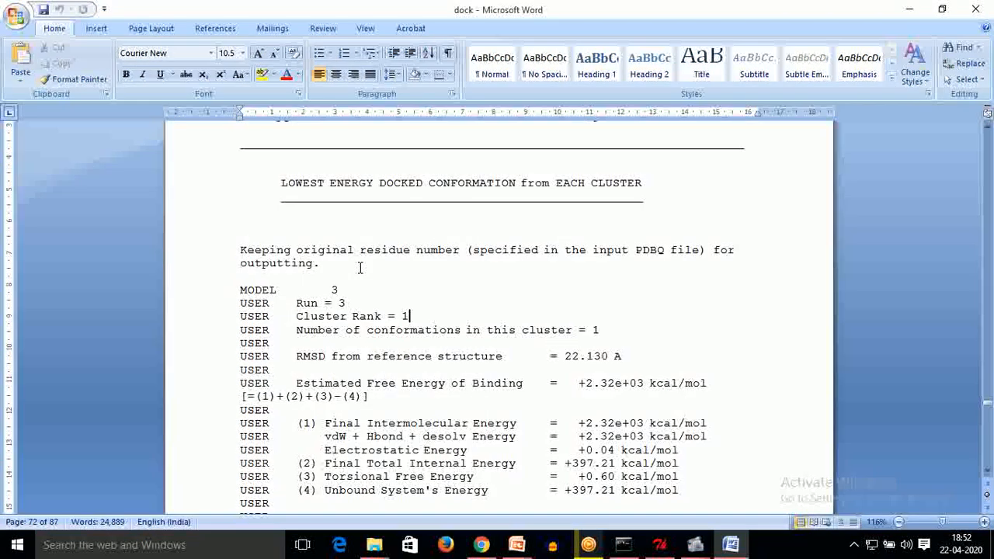
scroll(360, 267, "up", 7)
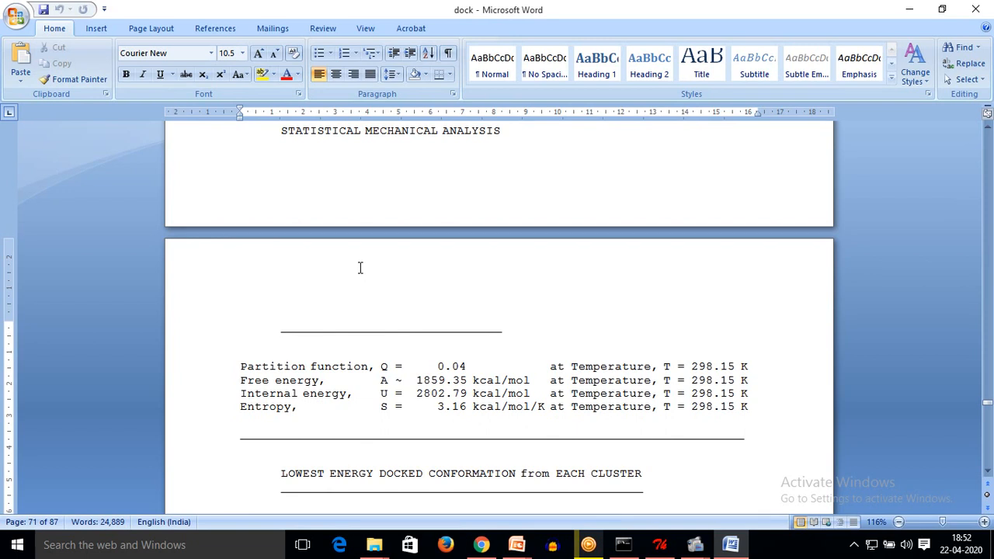
scroll(360, 268, "up", 10)
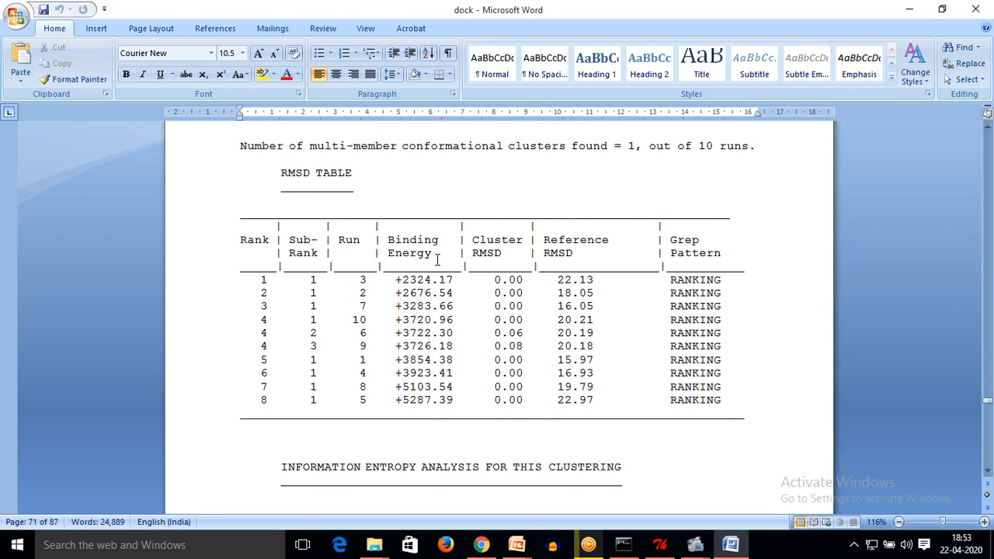
scroll(447, 359, "down", 1)
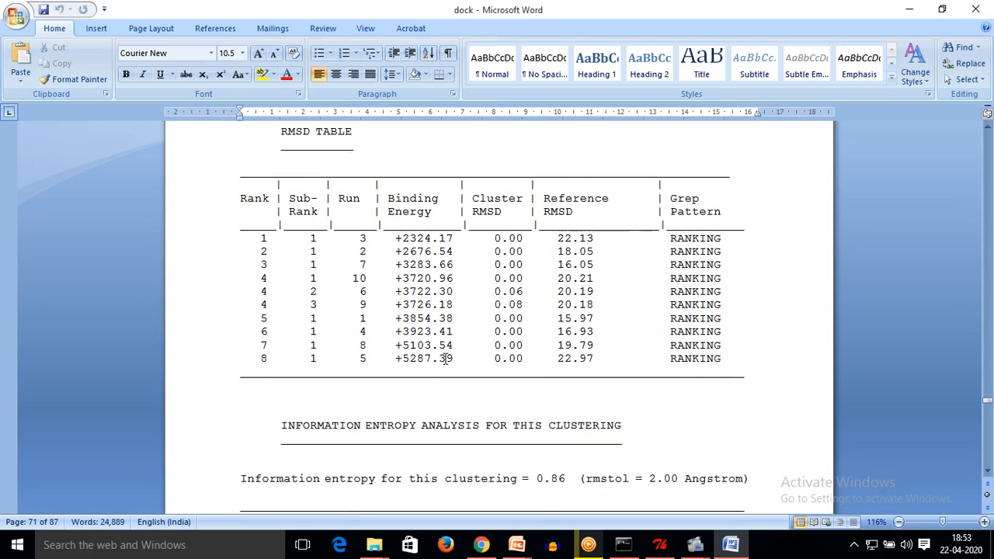
scroll(444, 365, "down", 5)
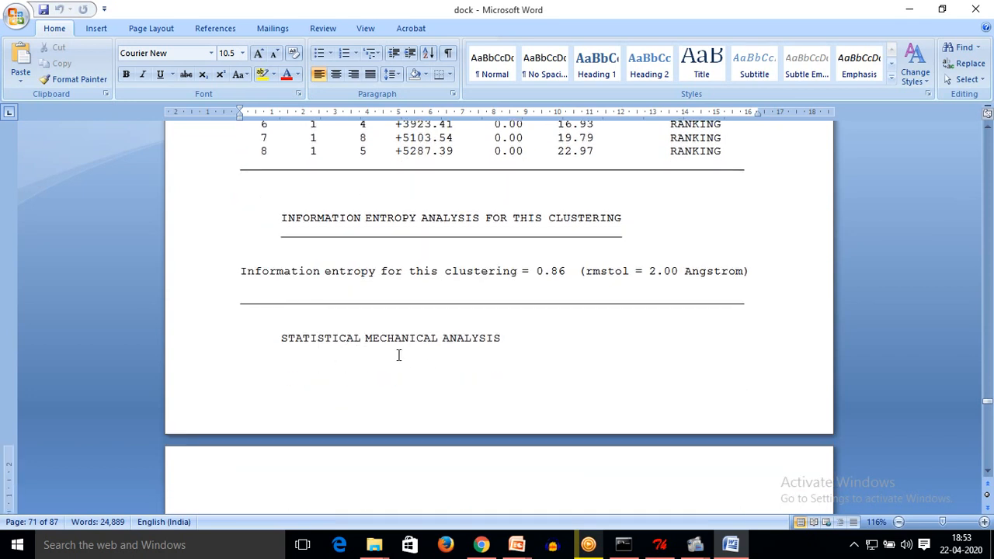
scroll(399, 354, "down", 6)
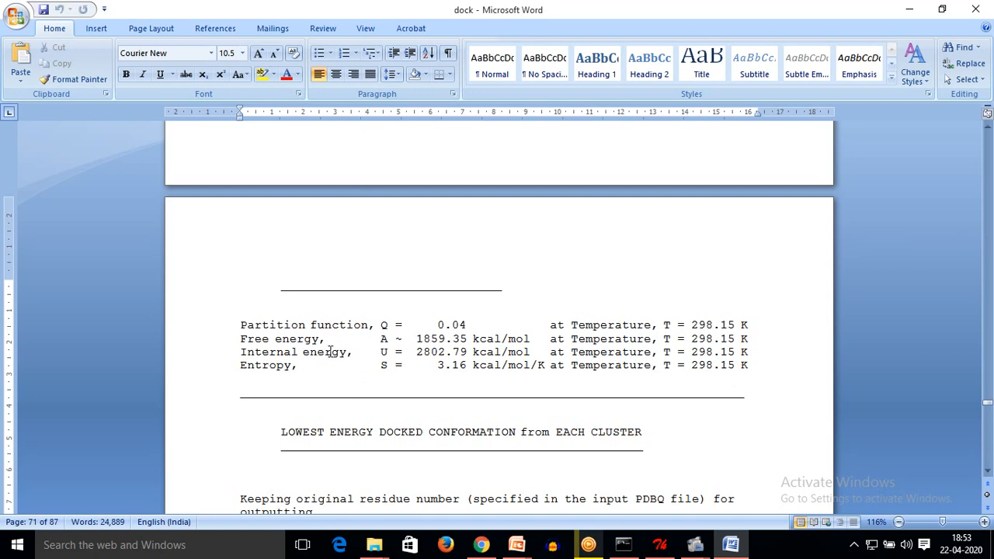
Switch to AutoDockTools and begin opening a docking log file for analysis.
left_click(909, 9)
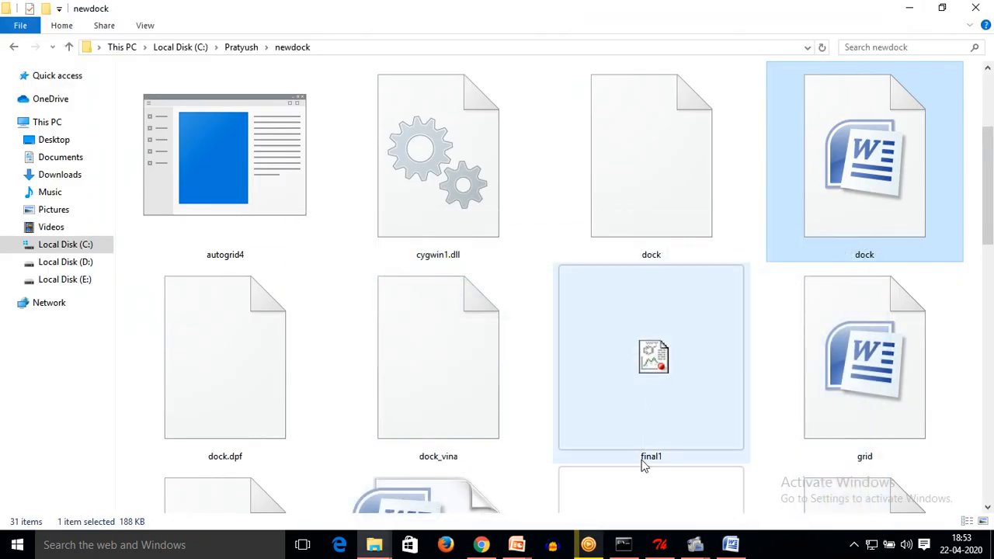
left_click(659, 544)
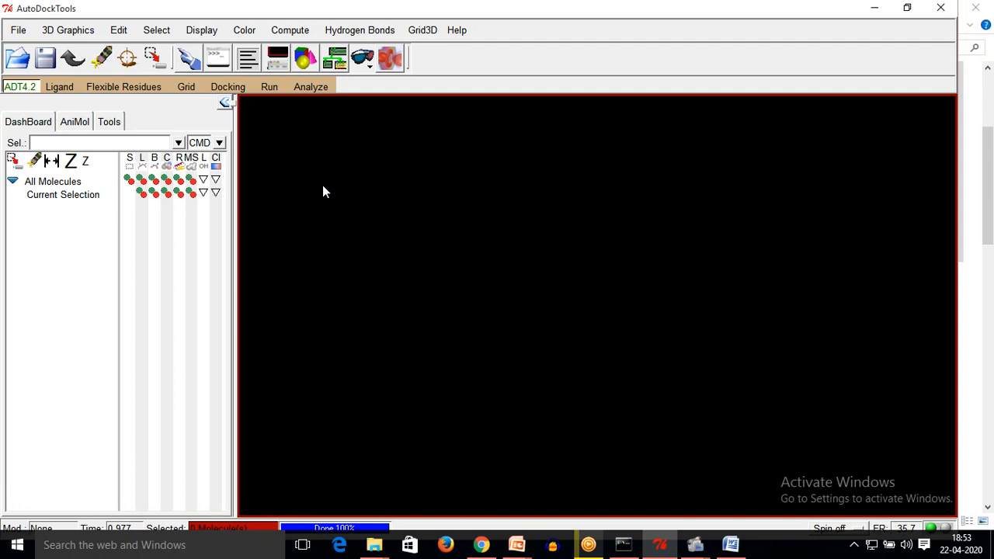
left_click(309, 89)
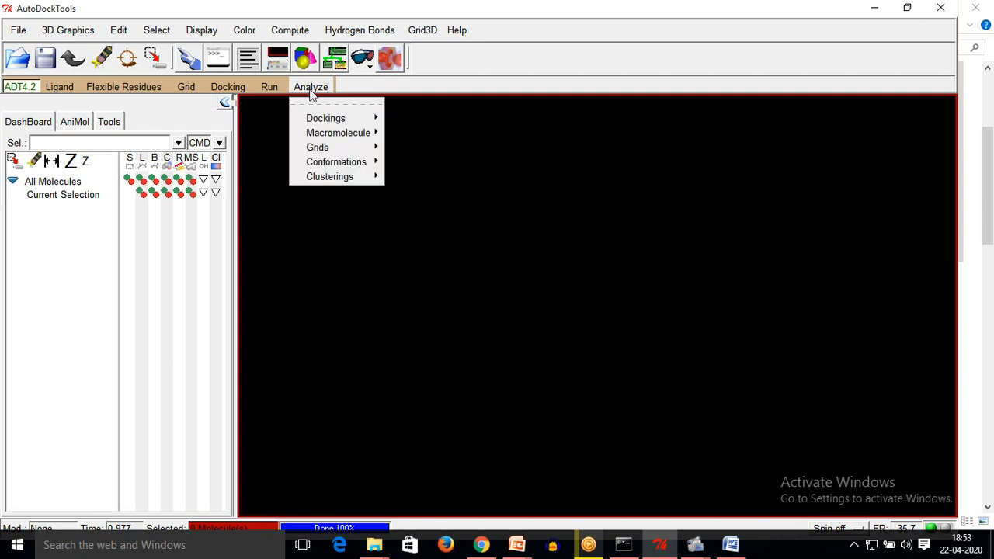
mouse_move(332, 121)
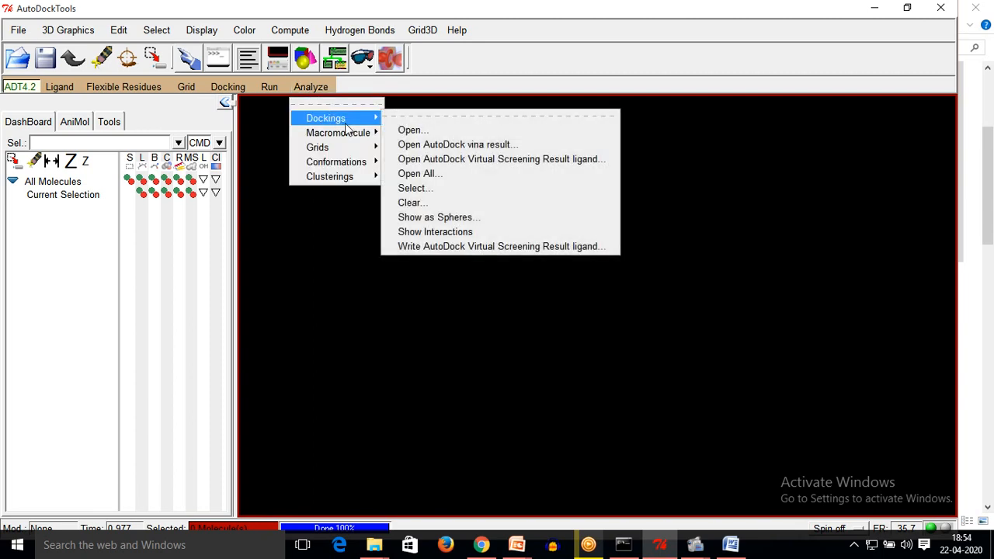
left_click(424, 131)
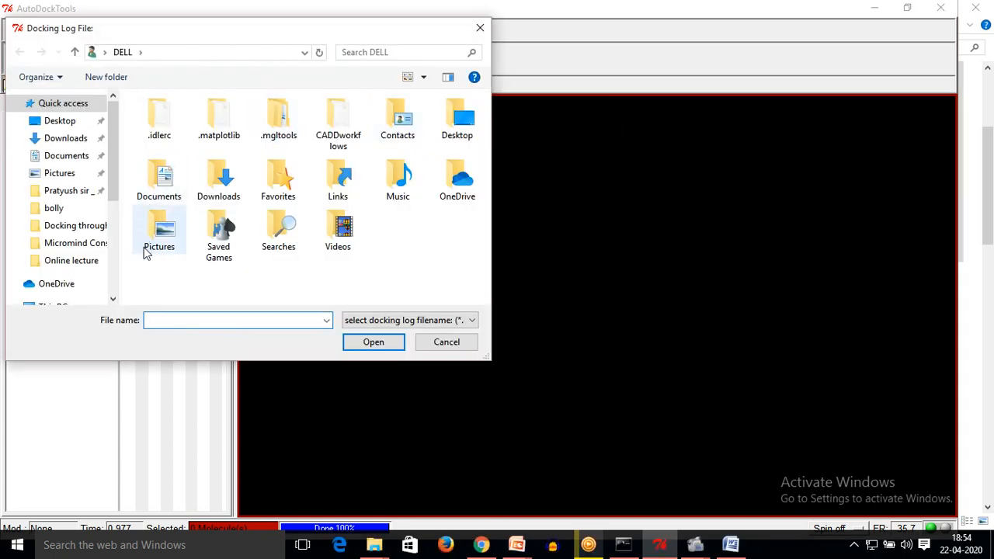
Load the docking log dock.dlg from the newdock folder on Local Disk (C:).
scroll(108, 194, "down", 2)
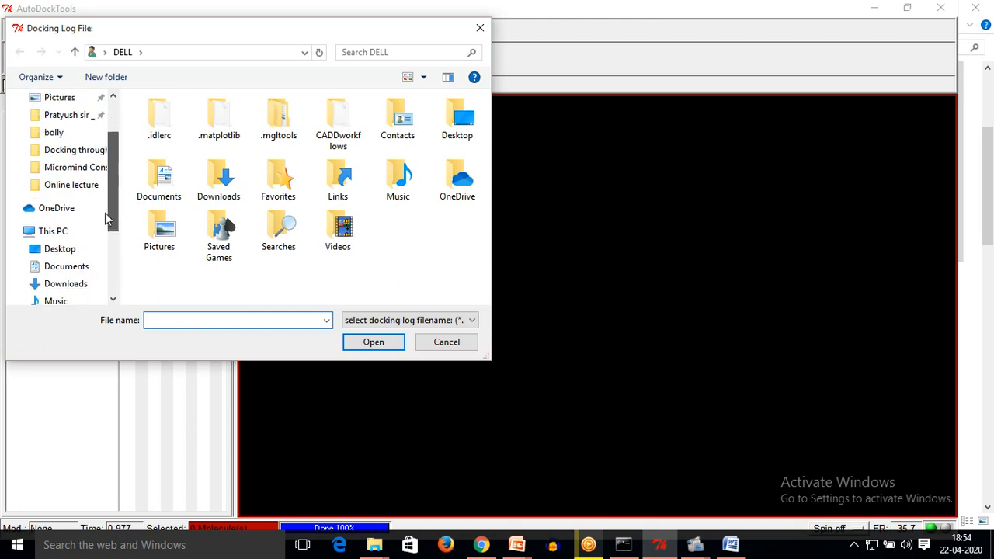
left_click(68, 233)
scroll(170, 229, "down", 4)
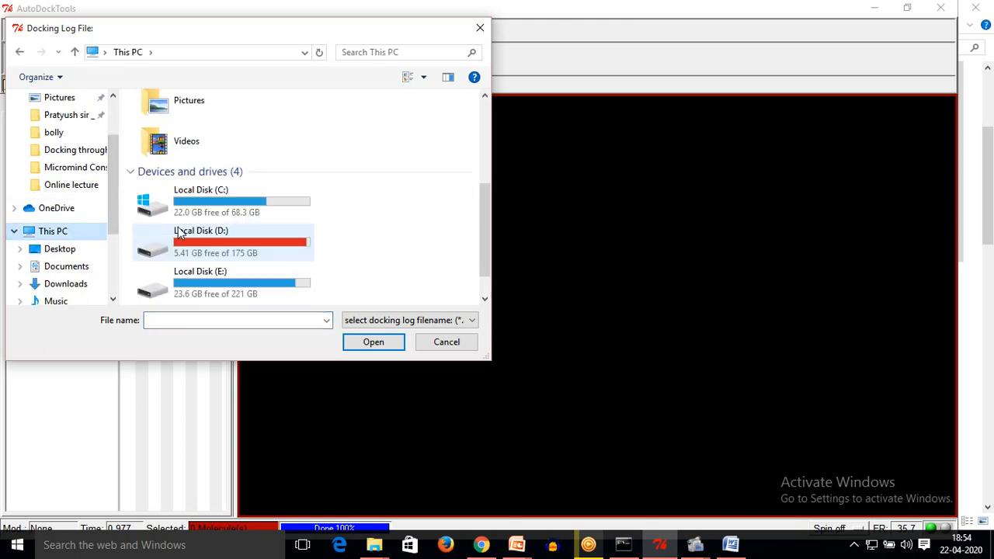
double_click(206, 160)
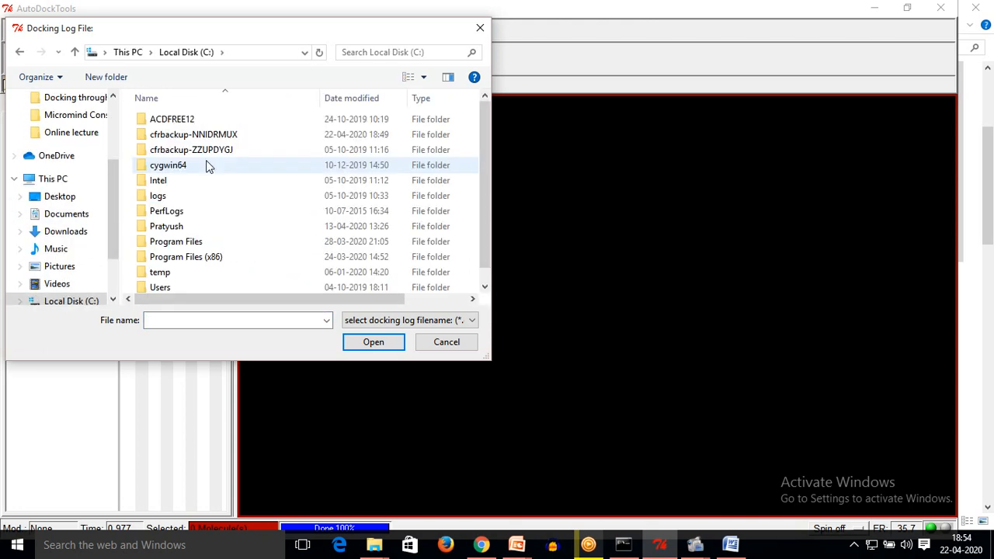
double_click(176, 227)
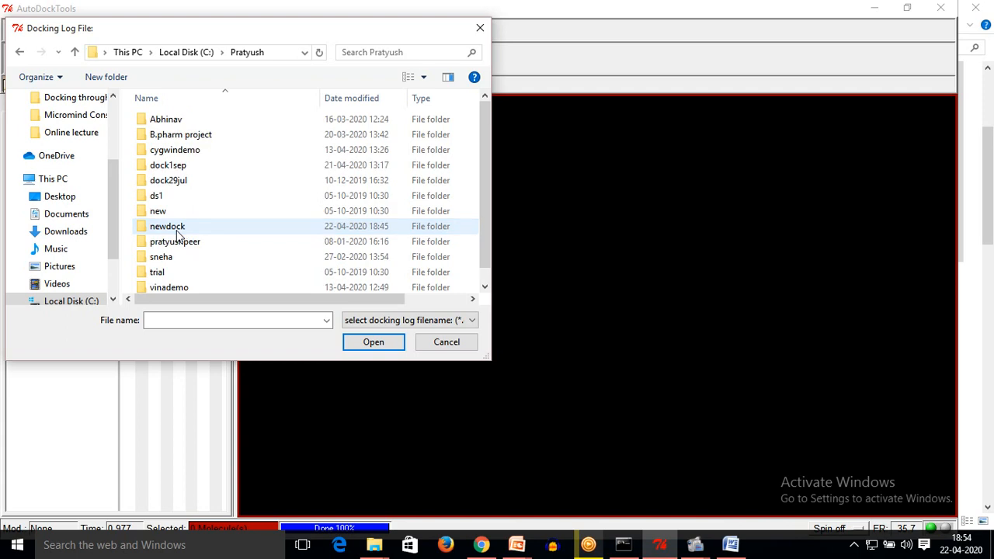
double_click(175, 226)
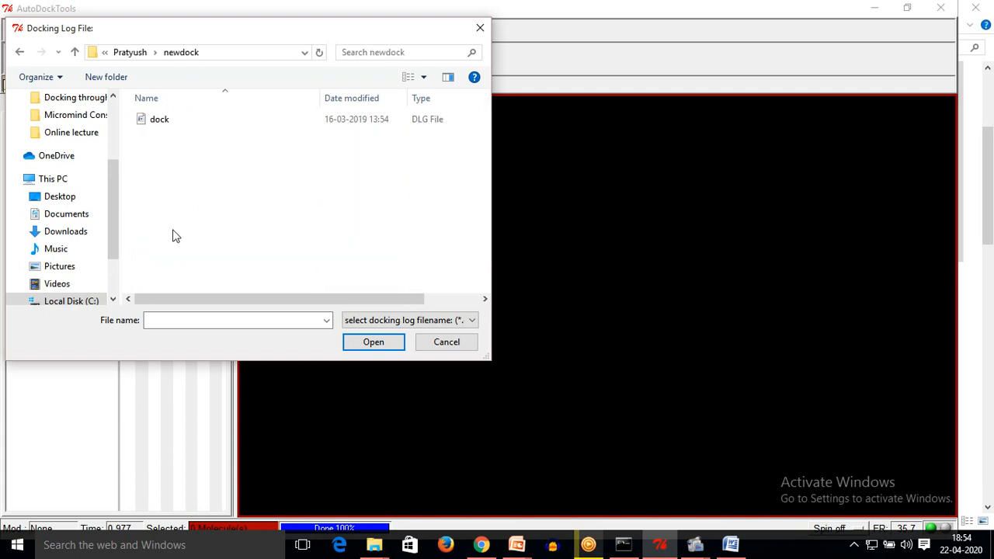
left_click(181, 119)
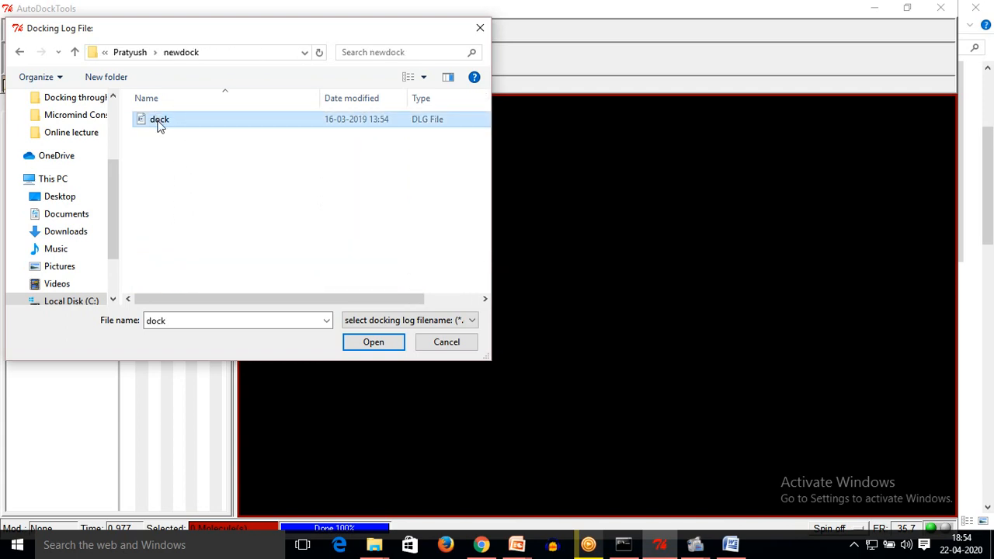
left_click(385, 343)
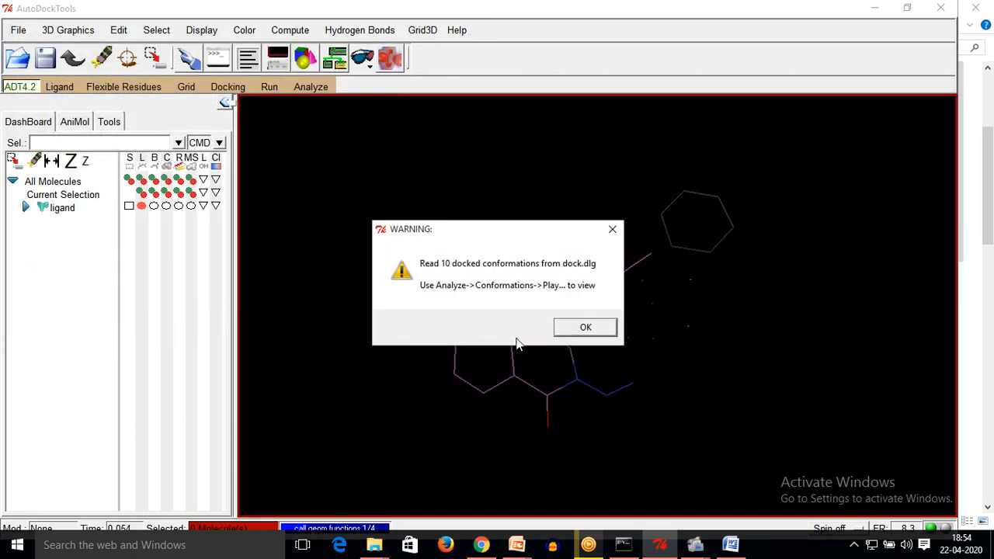
left_click(583, 327)
Try to show the interactions of the loaded docking.
middle_click_drag(642, 181, 432, 301)
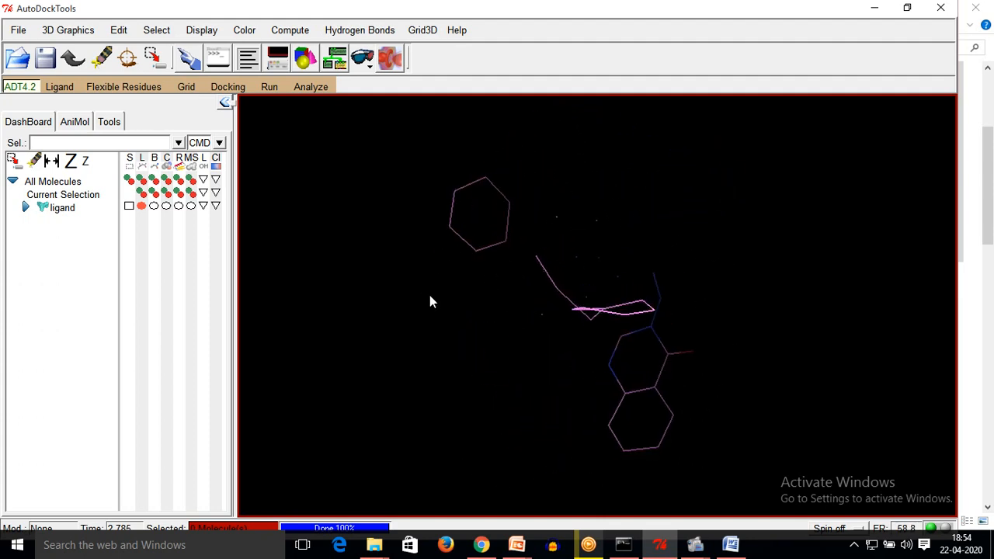
left_click(315, 91)
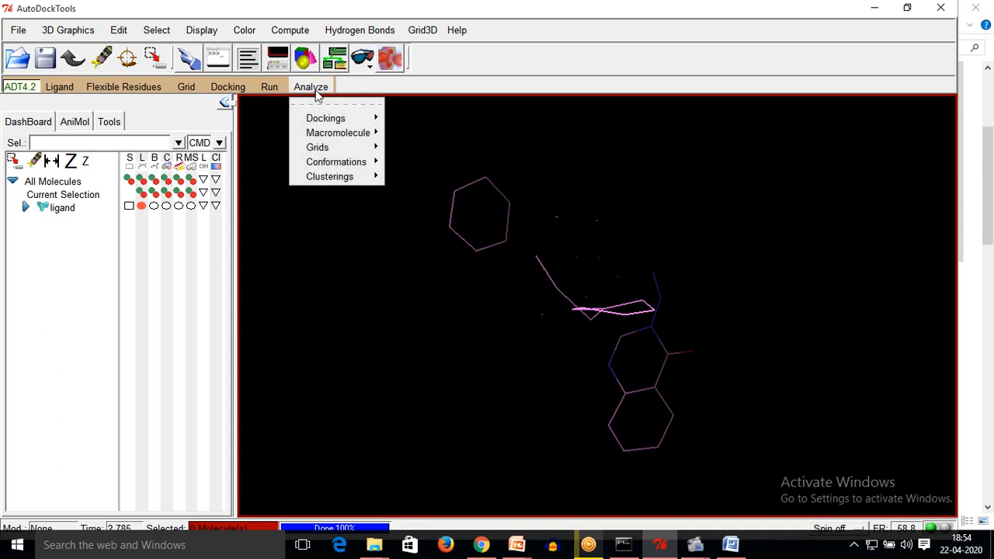
mouse_move(325, 119)
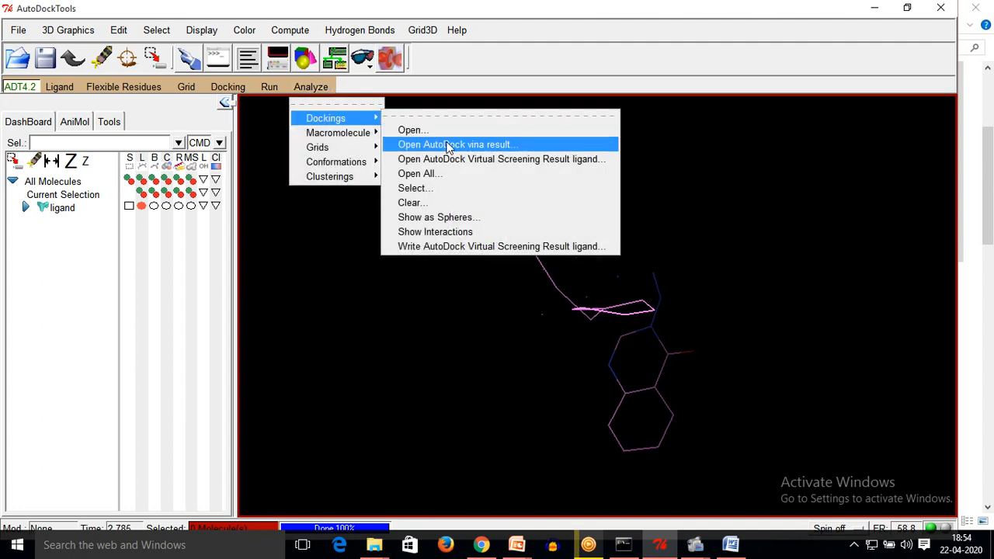
left_click(450, 231)
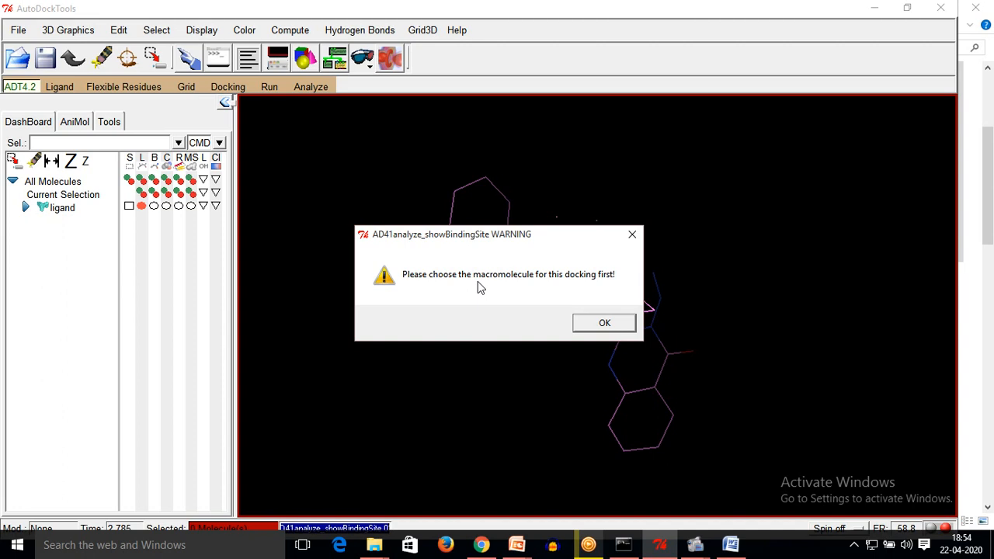
left_click(585, 323)
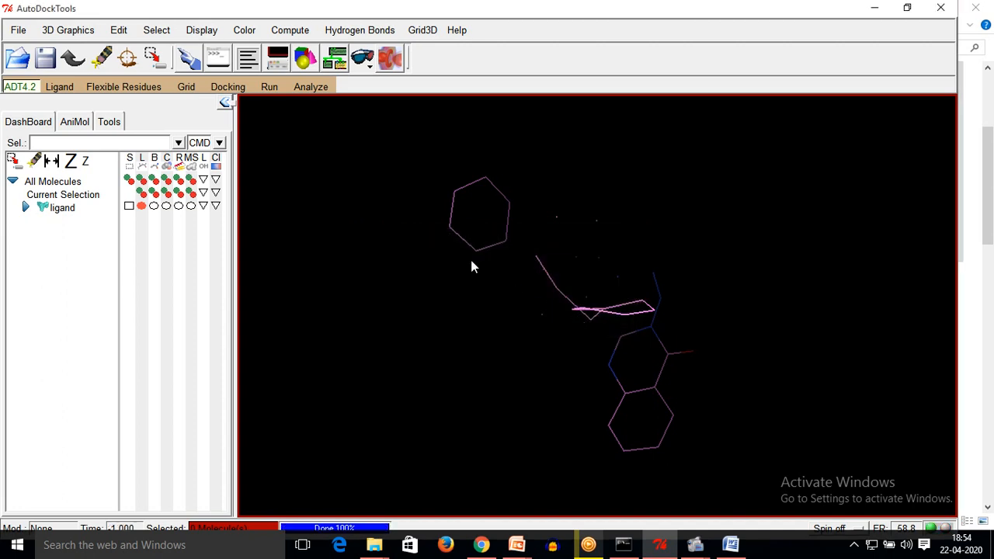
Load the macromolecule file target.pdbqt from the newdock folder on Local Disk (C:) for the docking analysis.
left_click(304, 87)
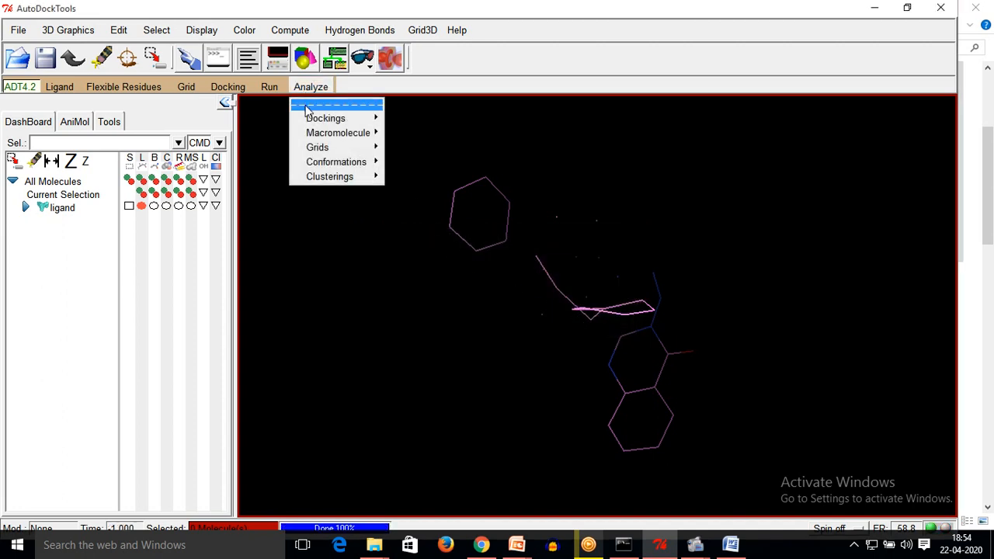
mouse_move(311, 135)
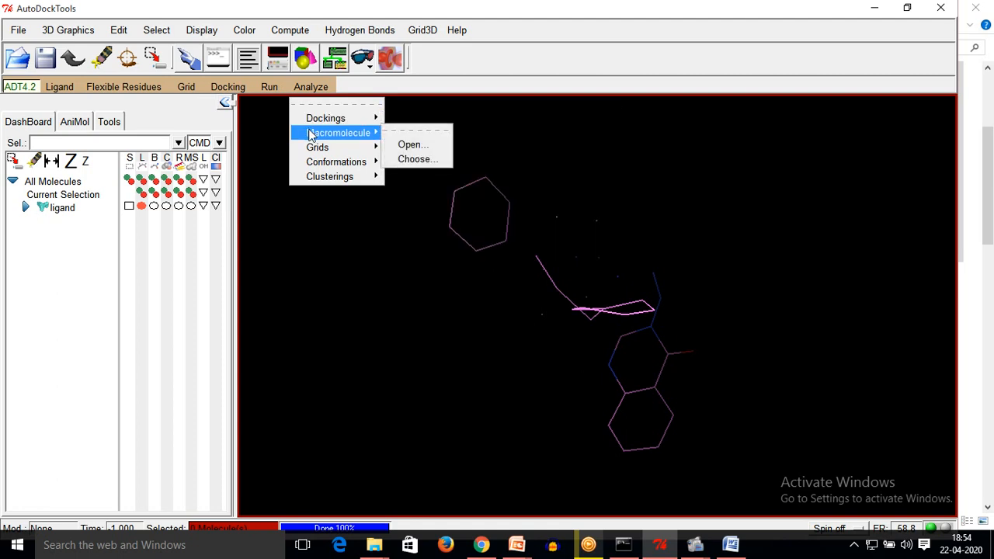
left_click(408, 144)
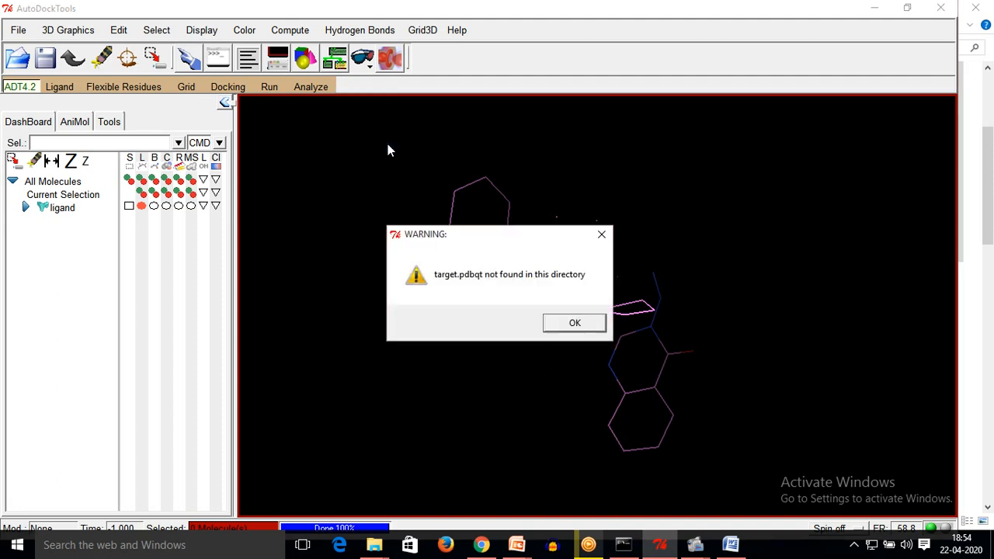
left_click(570, 326)
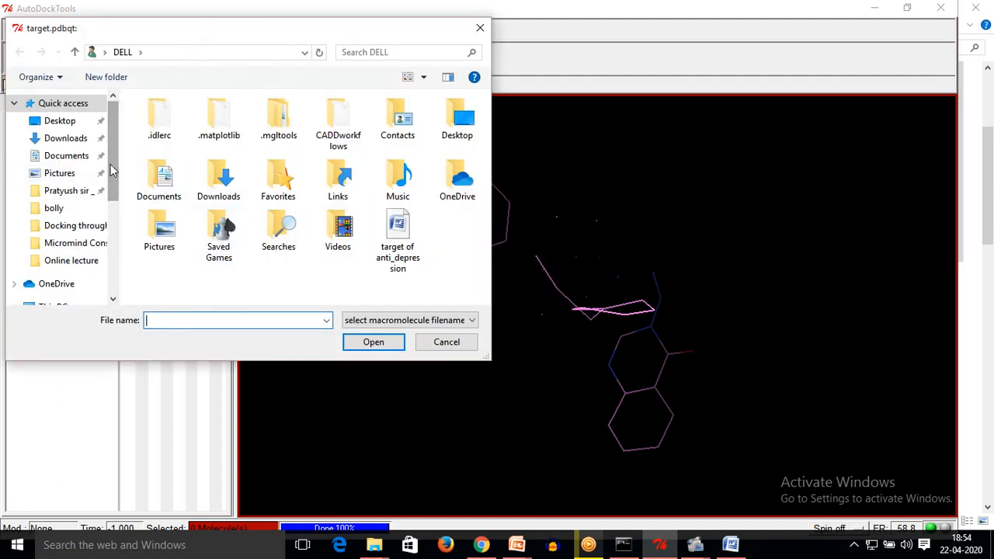
scroll(110, 164, "down", 1)
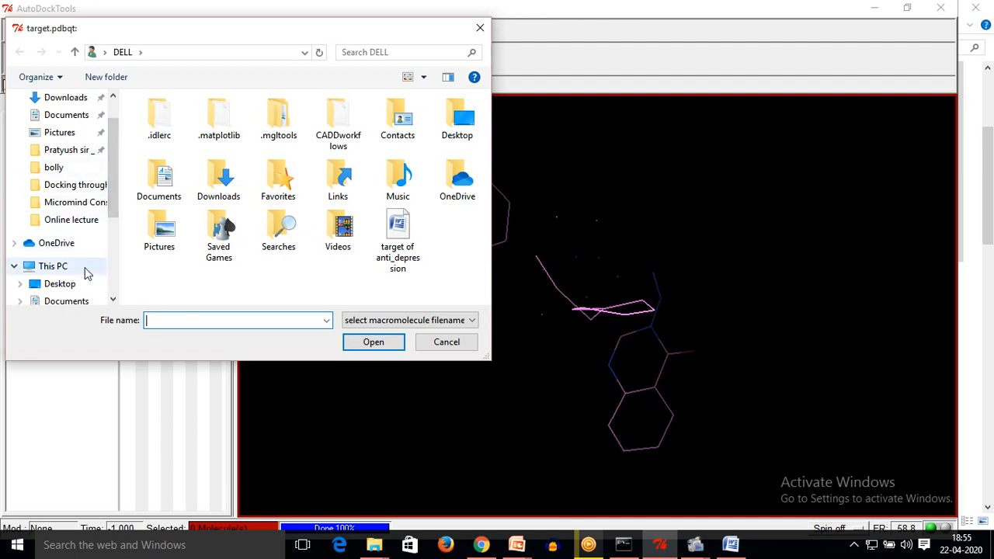
left_click(56, 267)
scroll(241, 241, "down", 3)
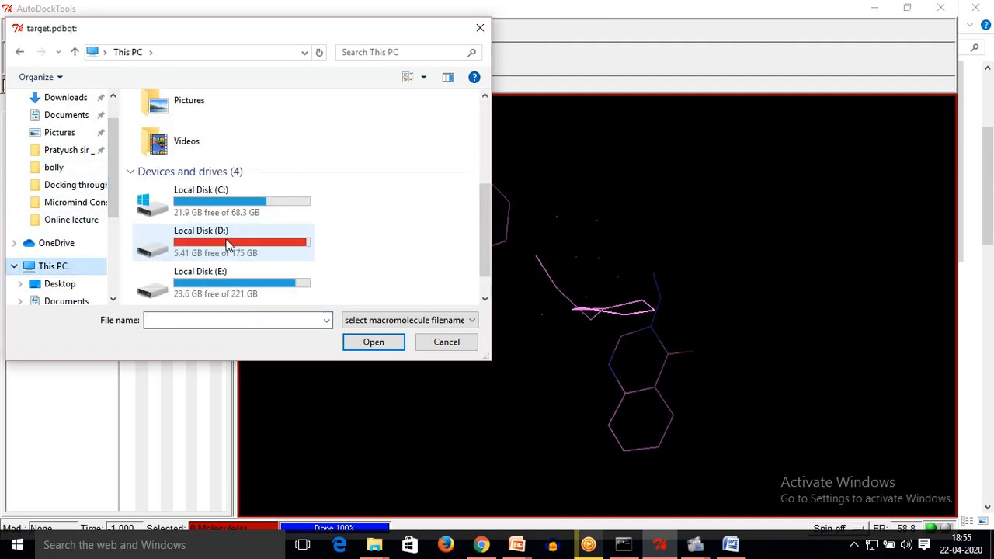
double_click(203, 198)
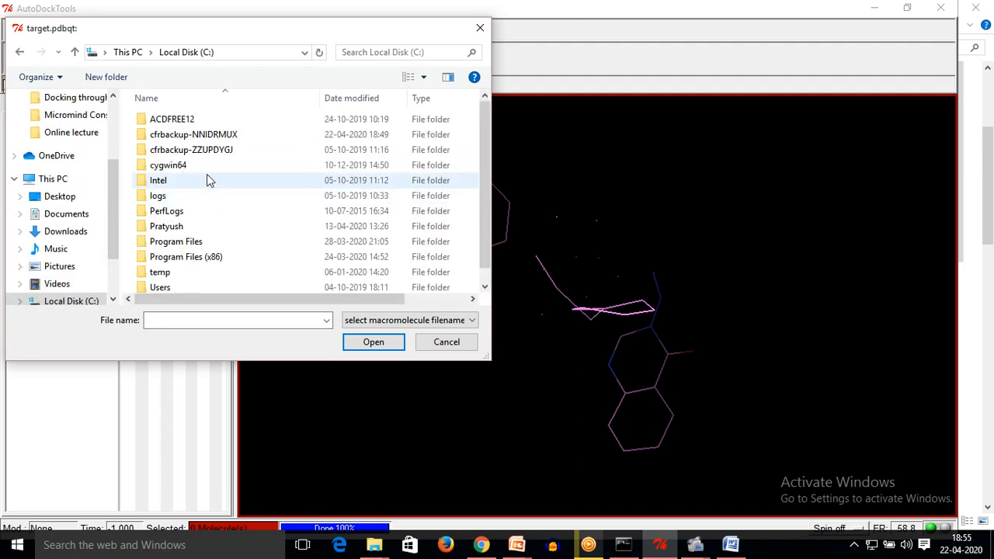
double_click(168, 224)
double_click(166, 222)
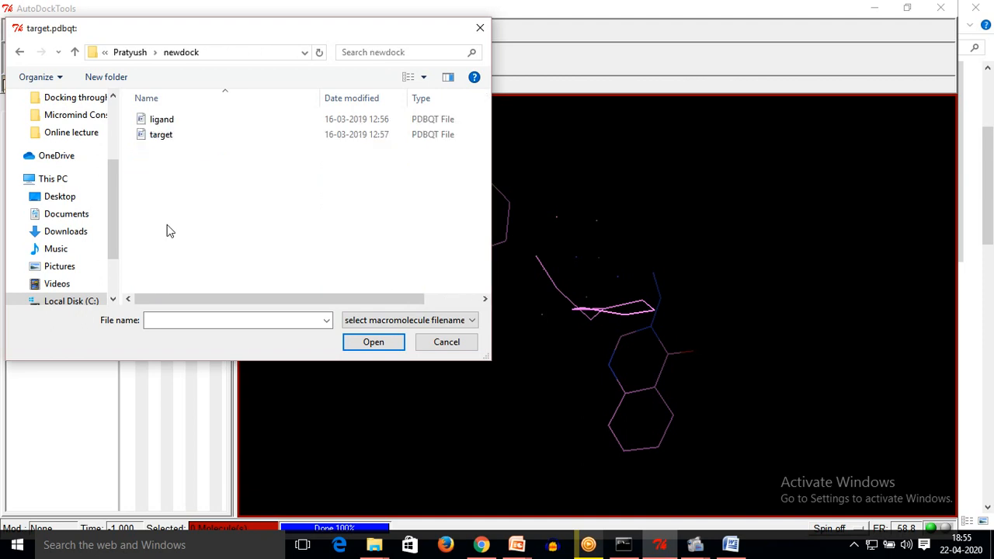
left_click(185, 142)
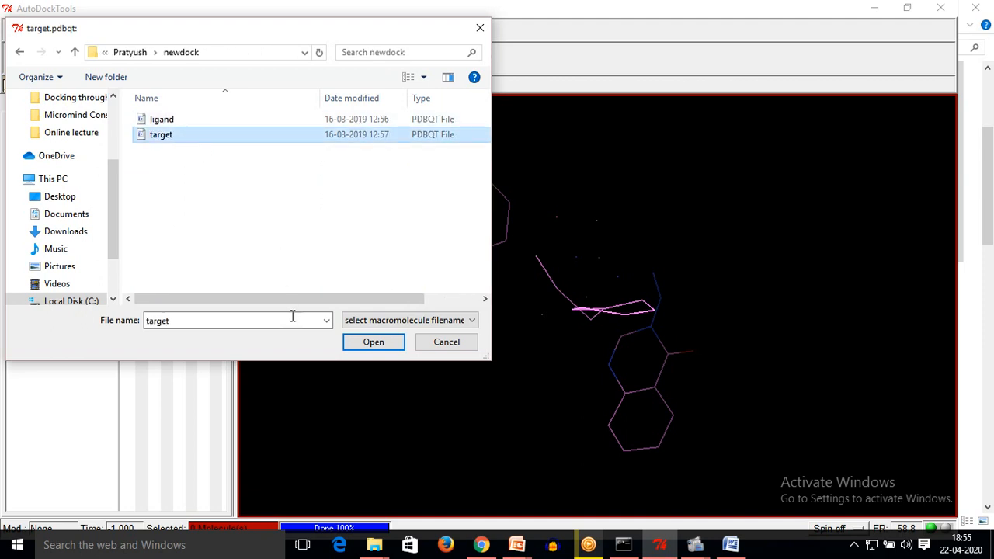
left_click(364, 344)
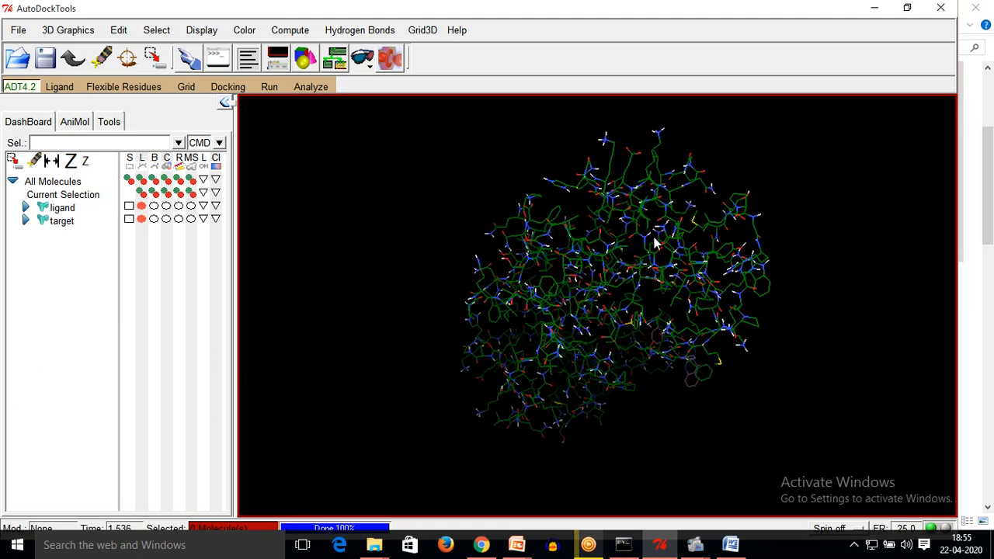
Show the binding site interactions between the docked ligand and the target macromolecule.
left_click(310, 87)
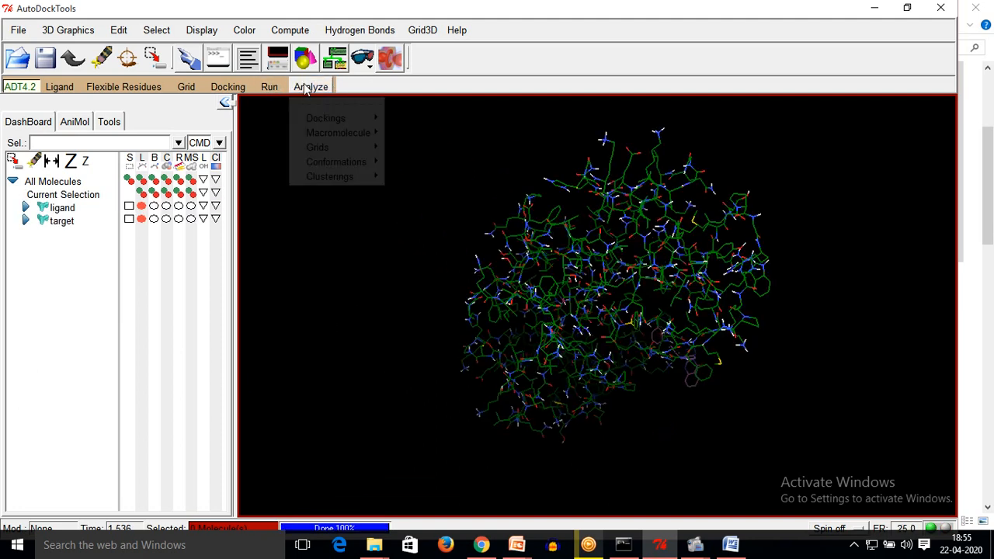
mouse_move(317, 118)
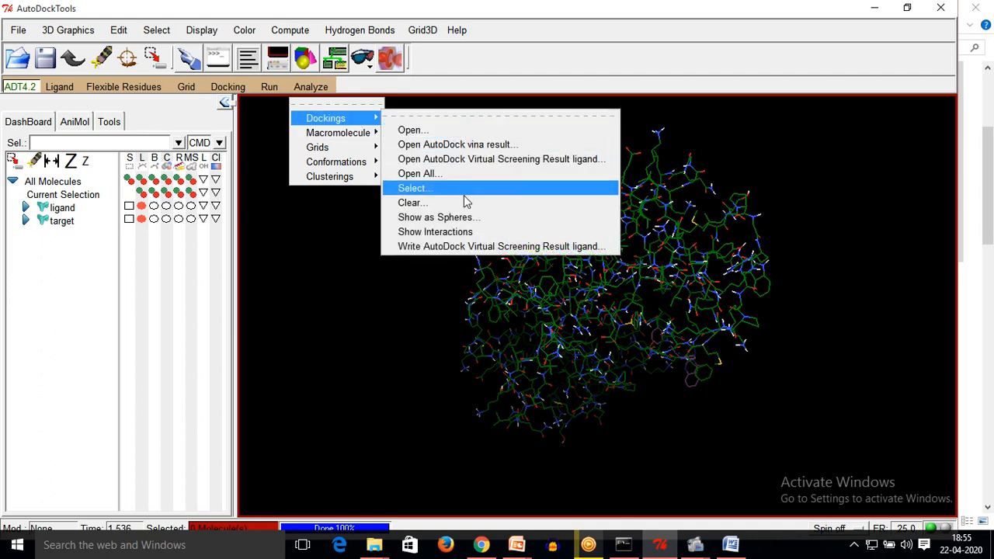
left_click(464, 230)
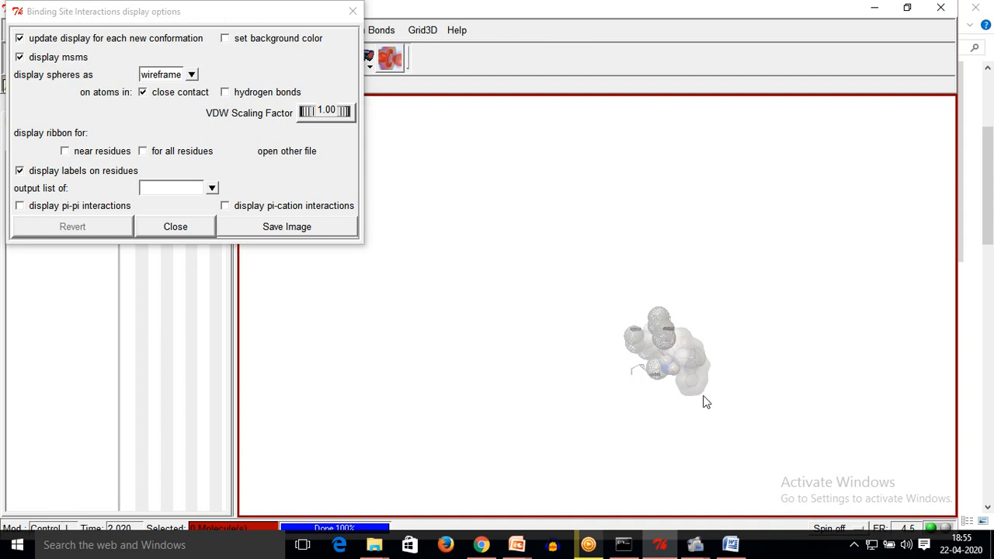
Examine the docked ligand's surface and its close-contact residues in the binding site up close from several angles.
scroll(704, 397, "up", 8, "ctrl")
left_click_drag(709, 385, 744, 412)
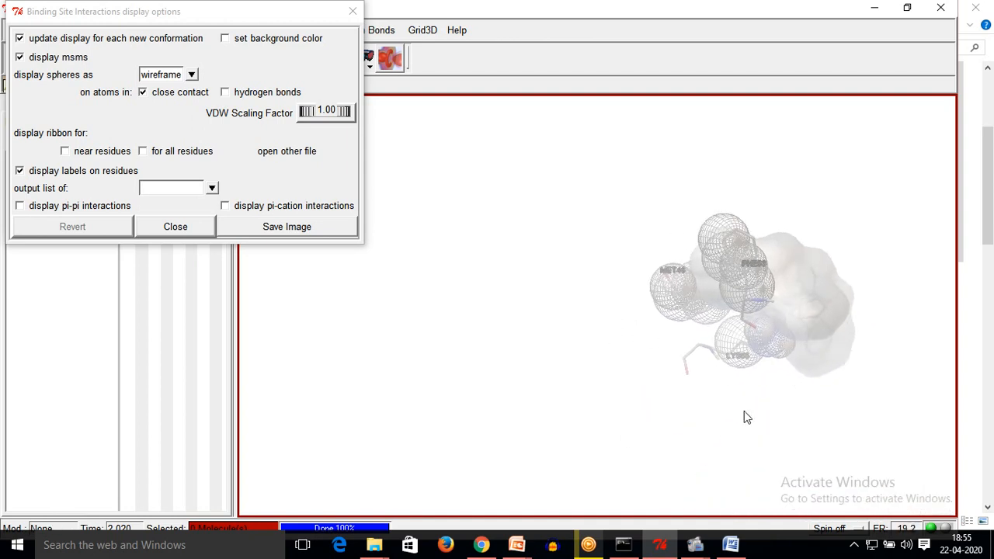
scroll(781, 366, "up", 3)
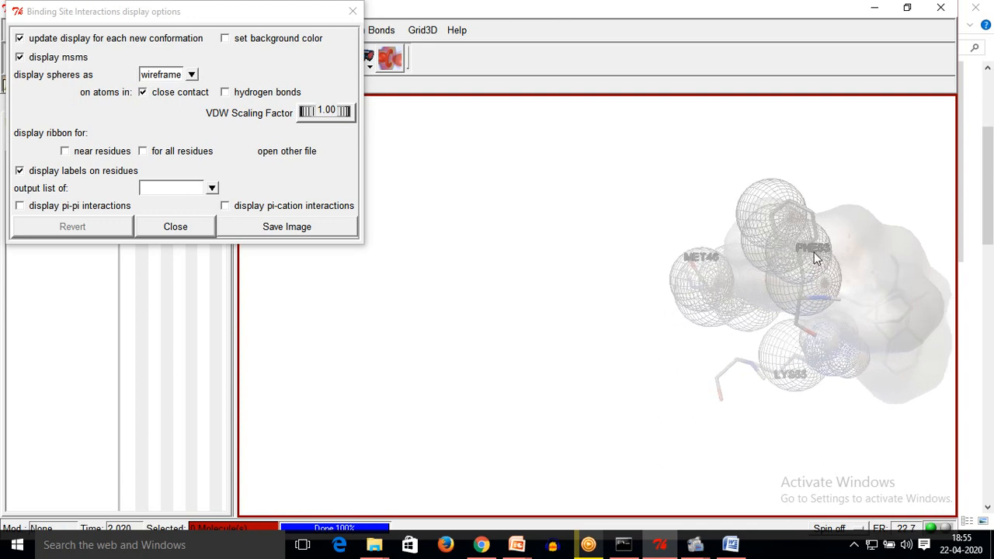
scroll(813, 253, "up", 3, "ctrl")
left_click_drag(814, 253, 778, 254)
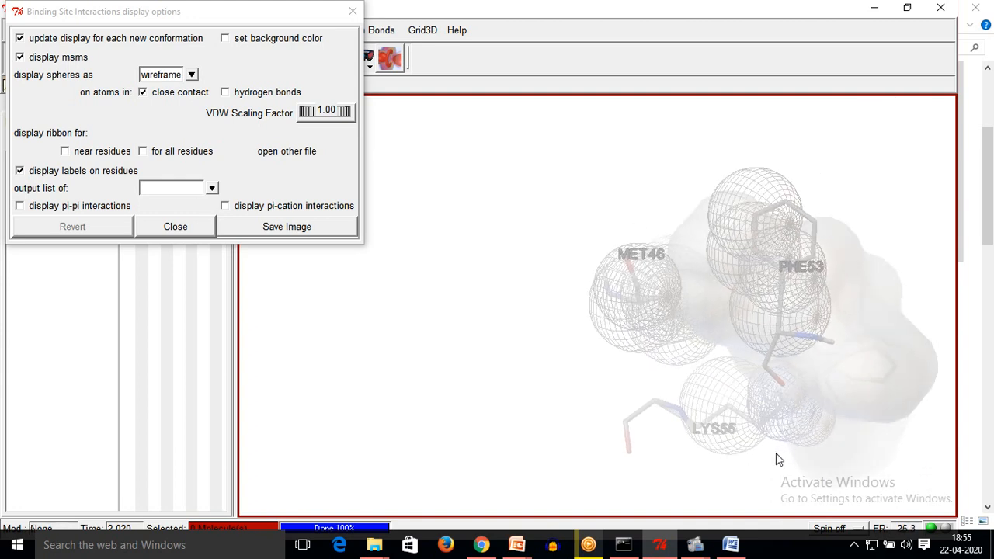
scroll(776, 453, "up", 1)
scroll(775, 453, "up", 1)
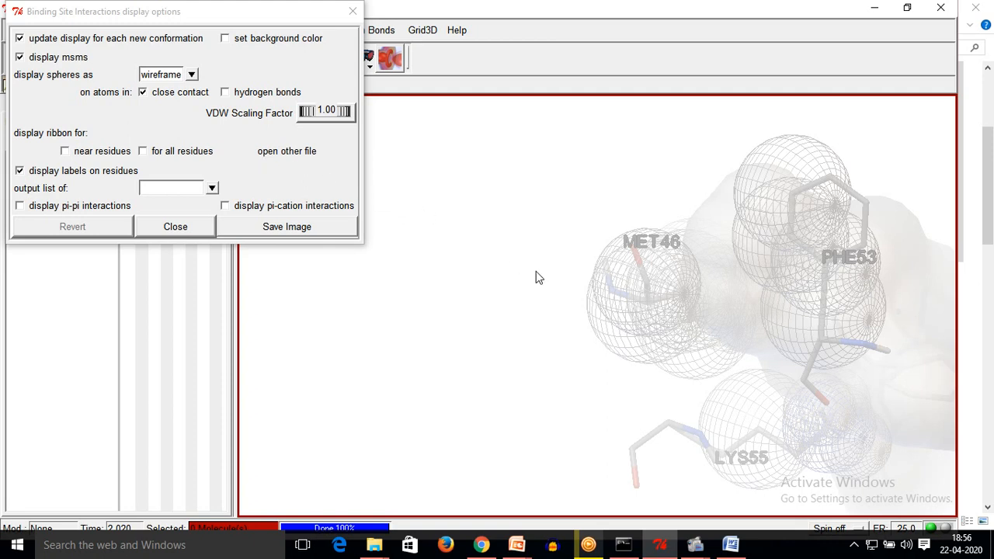
left_click_drag(799, 266, 866, 311)
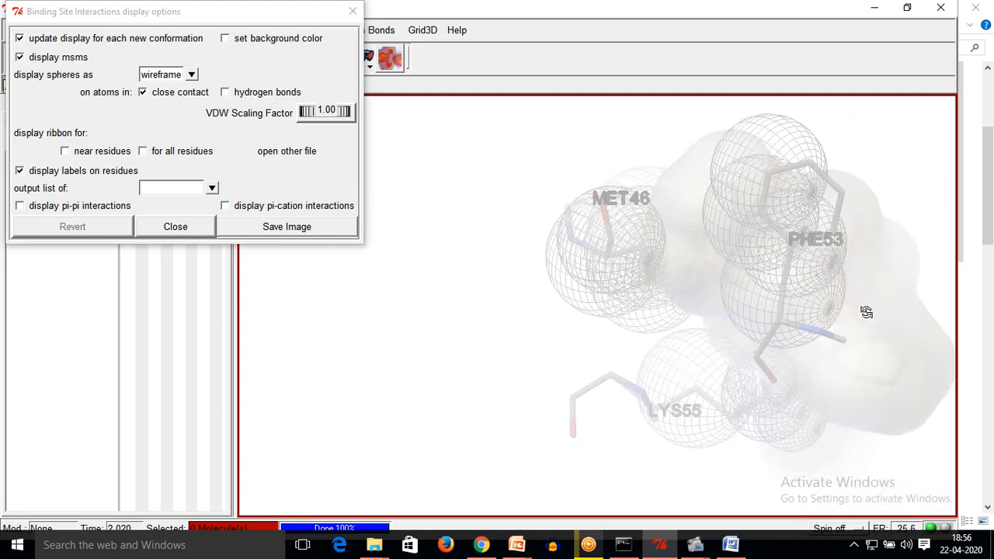
Look at the image-saving options for the interaction view, dismiss them without saving, and close the interaction display options.
left_click(263, 227)
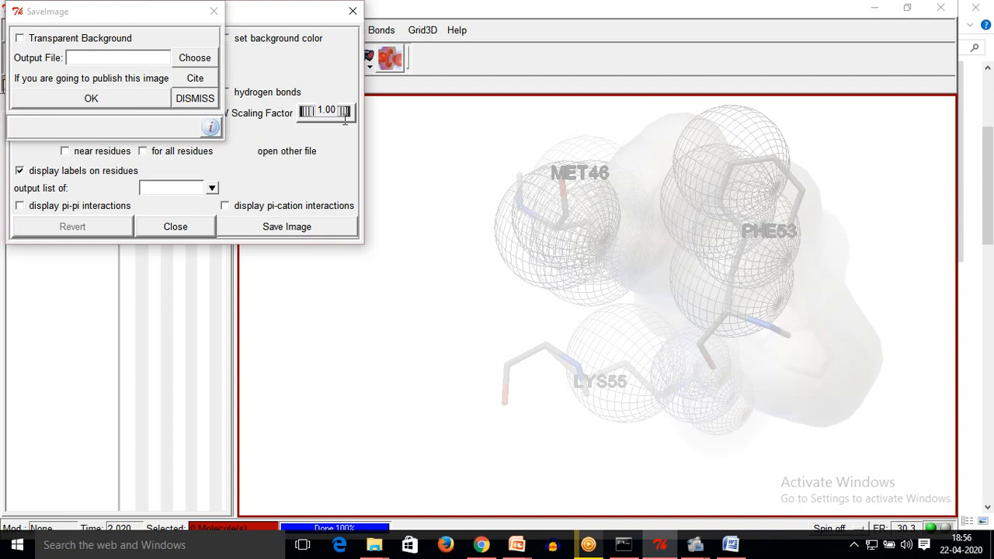
left_click(213, 11)
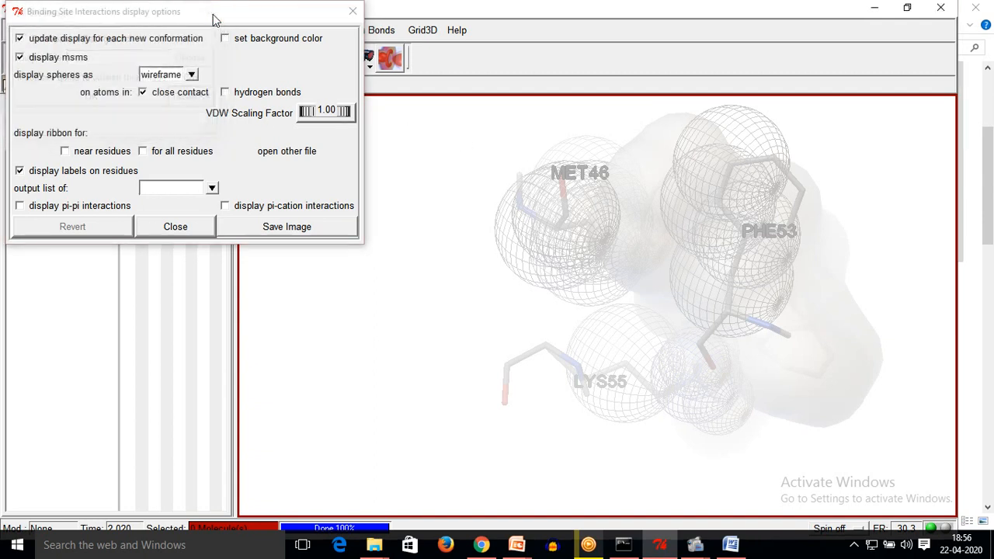
left_click(354, 12)
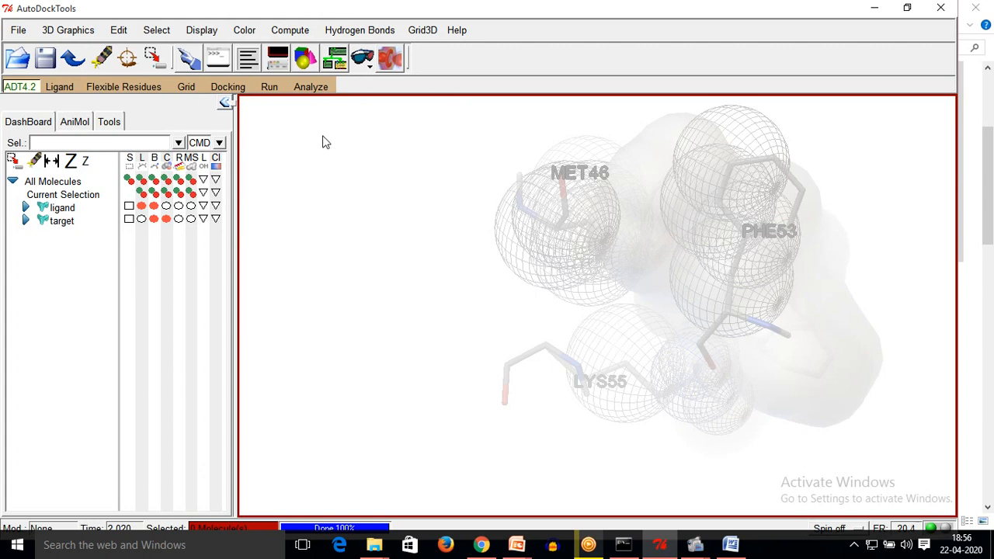
Display the citation for the current scene, highlight the ADT/PMV/ViewerFramework reference text, and close the citation window.
left_click(451, 32)
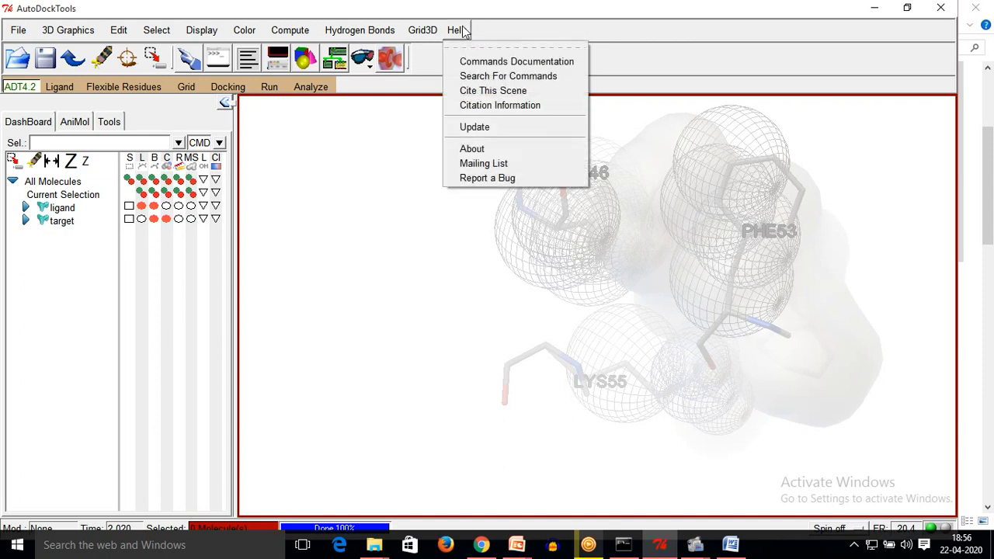
left_click(471, 93)
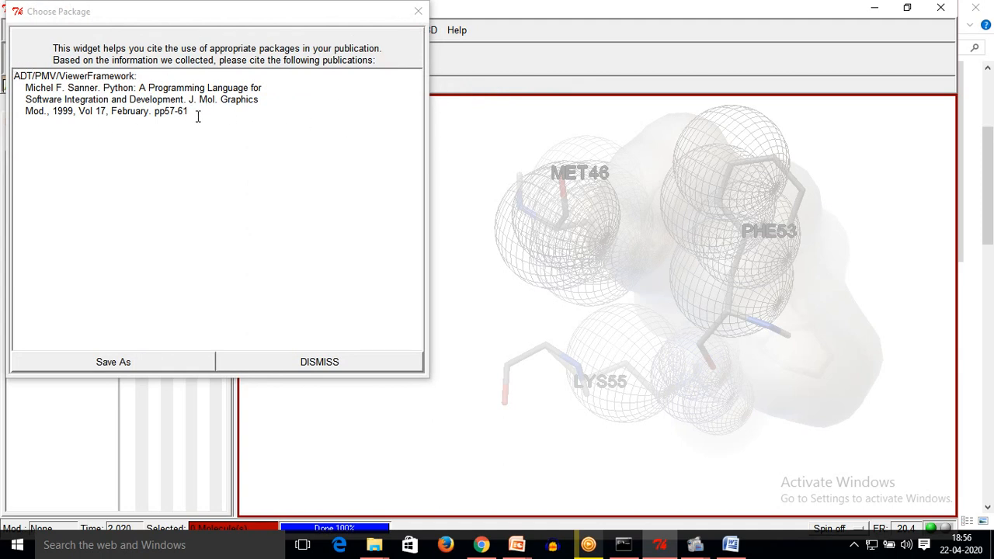
left_click_drag(194, 115, 17, 73)
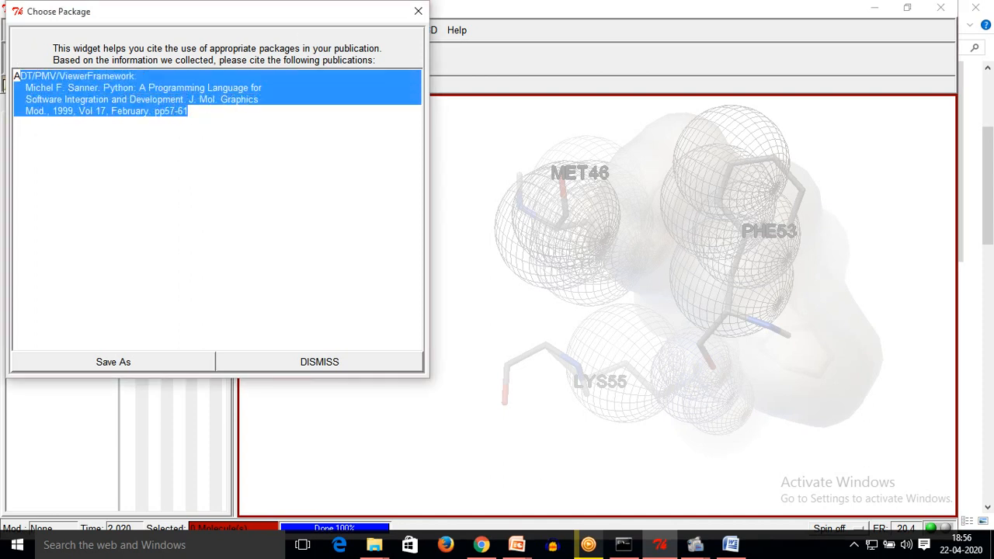
left_click(417, 11)
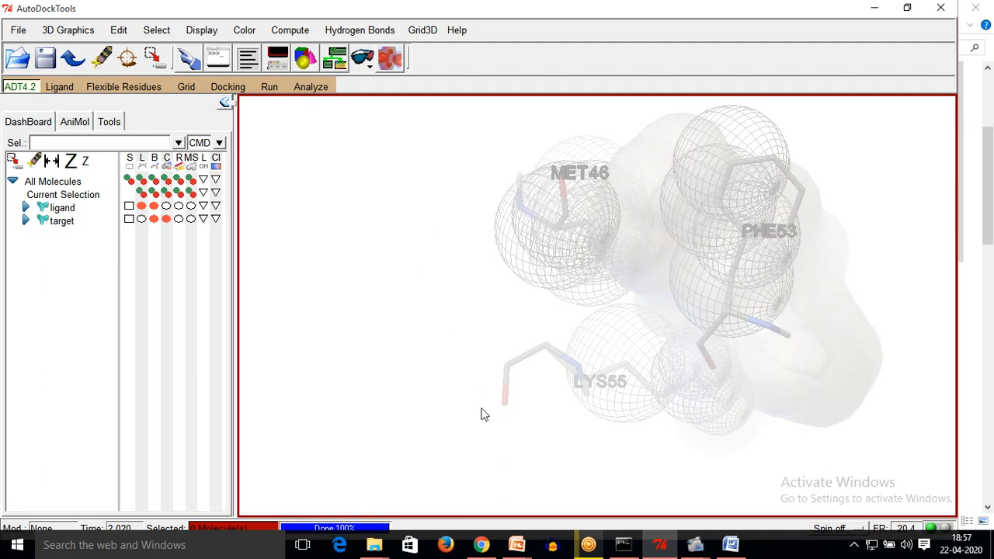
Switch to the PowerPoint presentation on analyzing docking results and view slide 2 and the closing summary on slide 4.
mouse_move(512, 553)
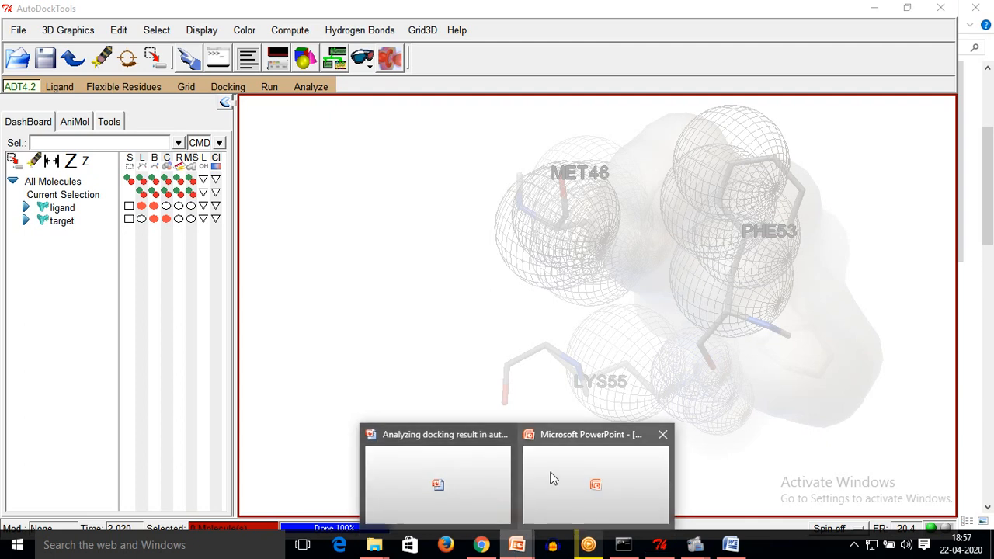
mouse_move(550, 475)
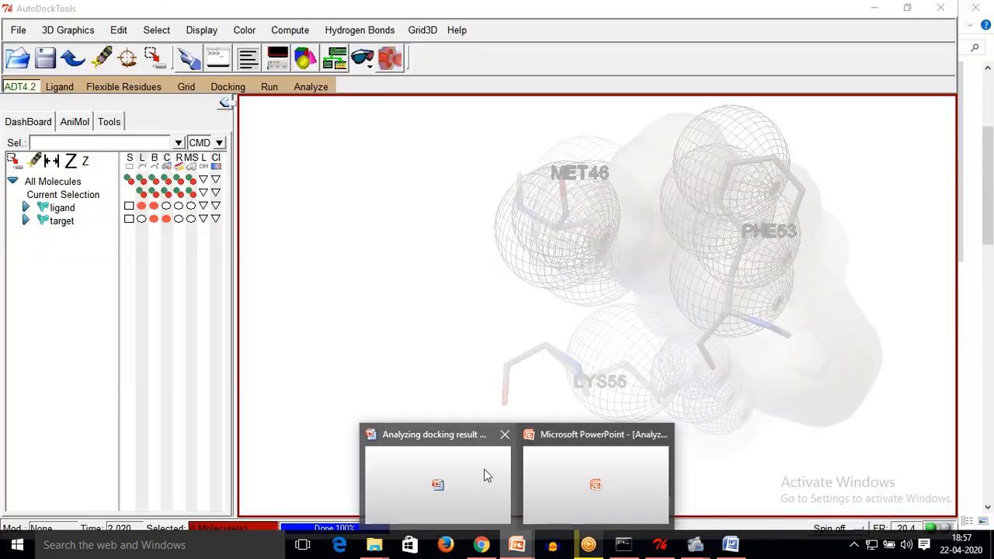
left_click(474, 475)
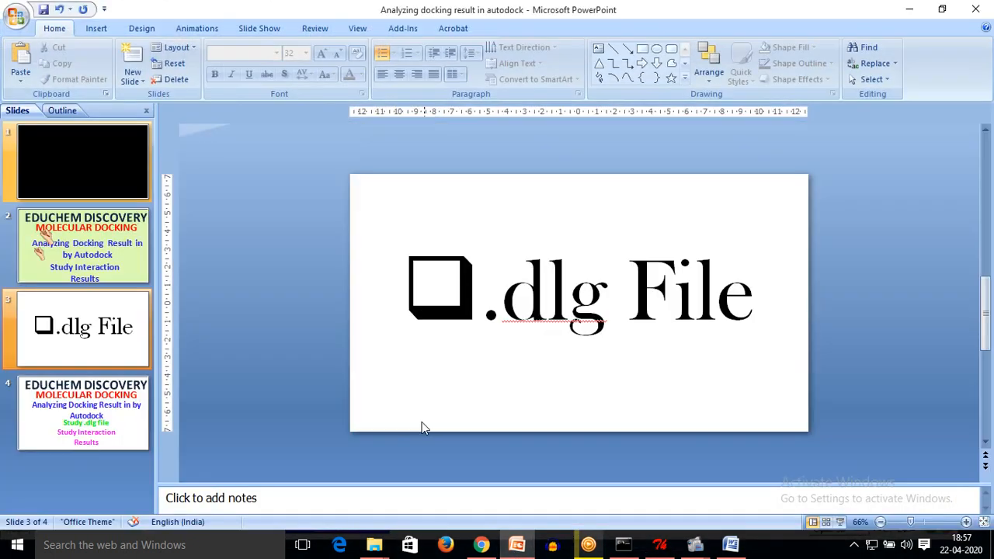
left_click(95, 264)
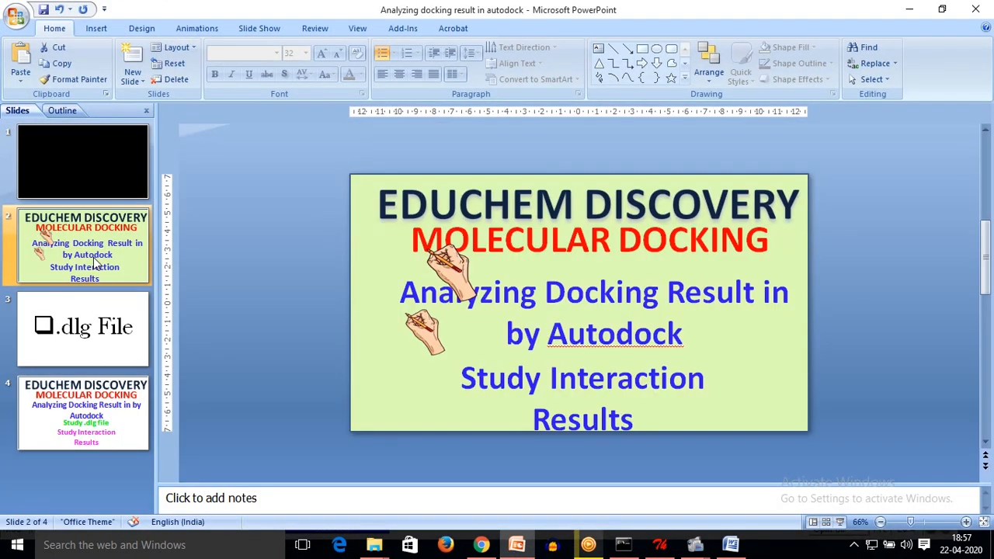
left_click(116, 404)
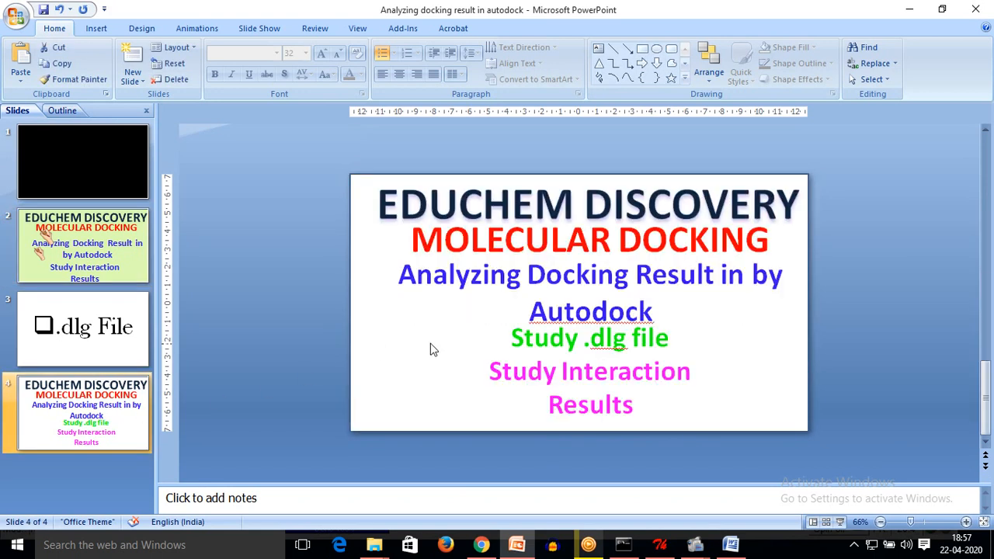